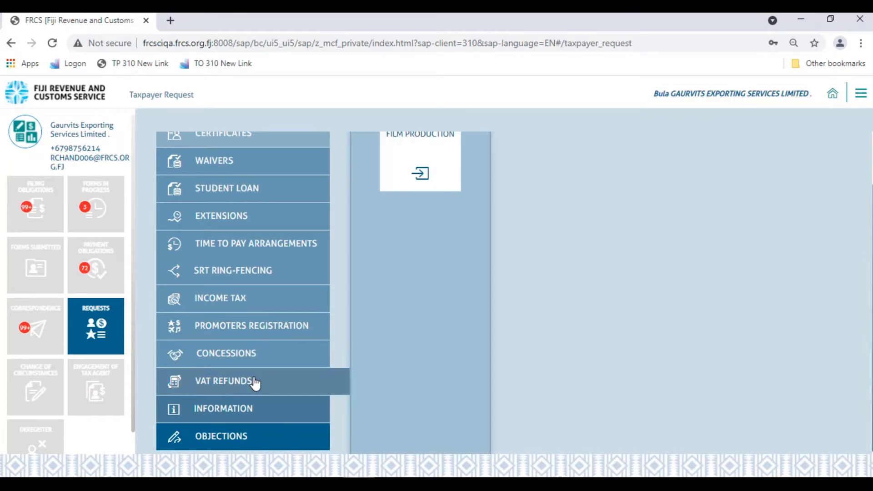
Open a VAT Refund for Film Production form, acknowledge the instructions and continue to Film Production Details
{"action": "scroll", "coordinate": [350, 297], "scroll_direction": "up", "scroll_amount": 2}
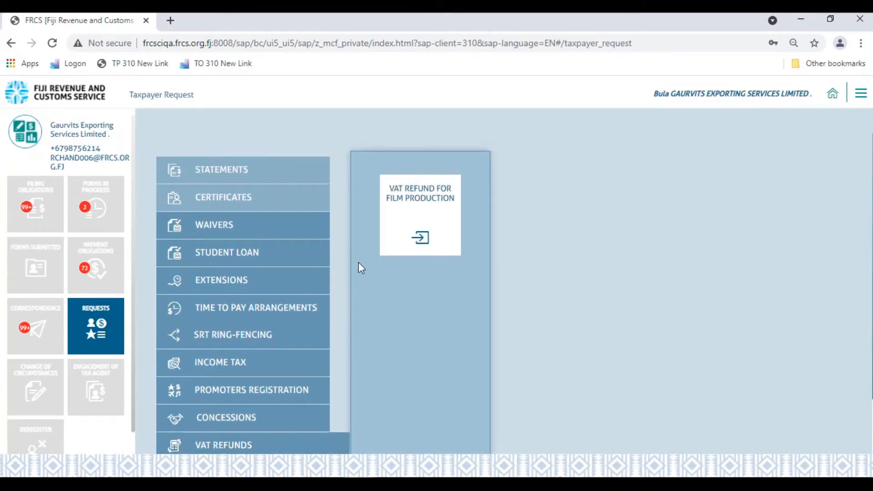
{"action": "left_click", "coordinate": [435, 200]}
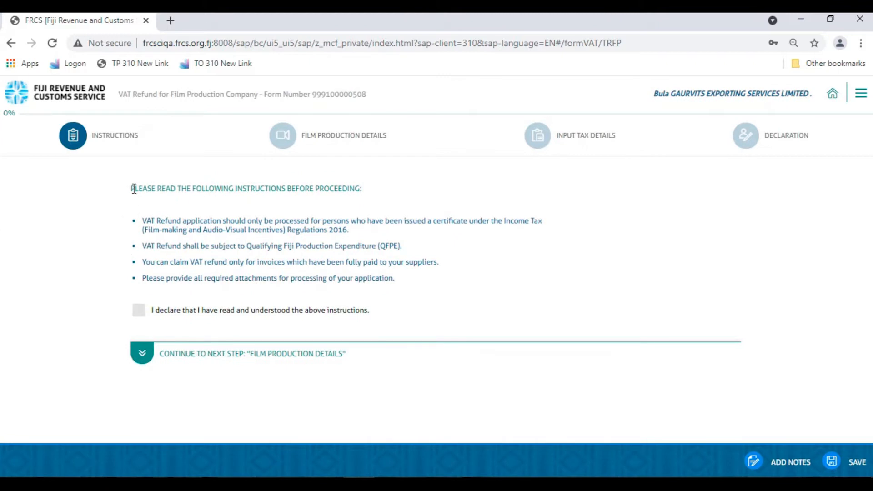
{"action": "left_click_drag", "start_coordinate": [130, 188], "coordinate": [363, 188]}
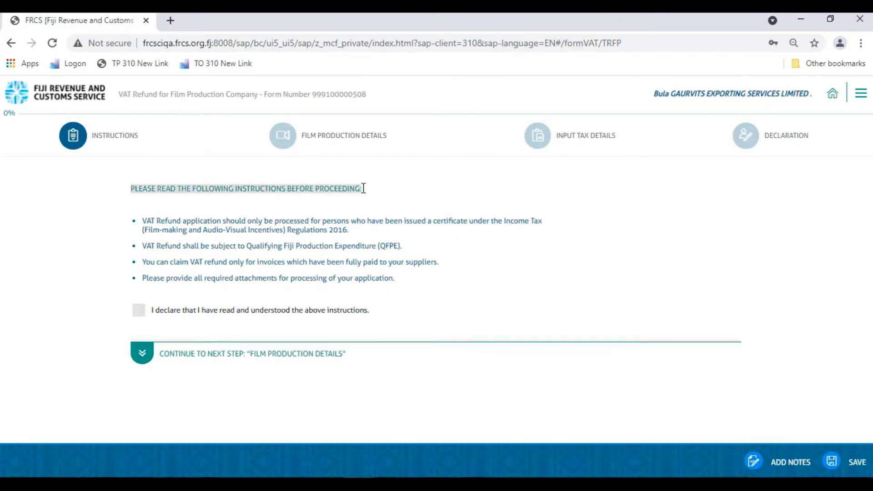
{"action": "left_click", "coordinate": [139, 311]}
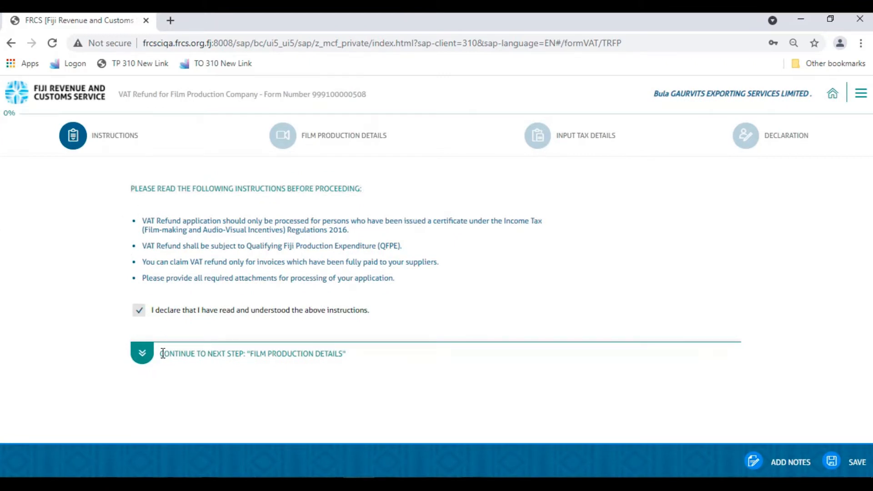
{"action": "left_click_drag", "start_coordinate": [160, 353], "coordinate": [345, 354]}
{"action": "left_click", "coordinate": [141, 353]}
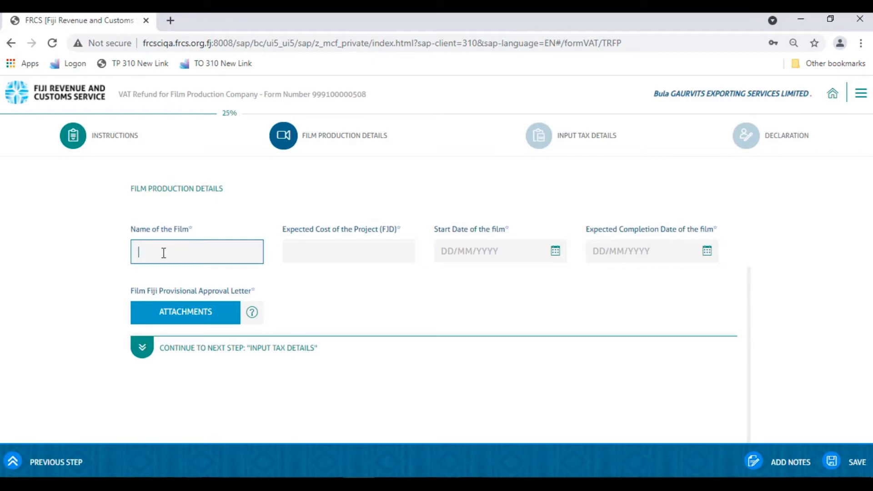
Enter film WW2, expected cost 5,000,000.00, dates 01/01/2021 to 26/05/2021, and save
{"action": "type", "text": "WW"}
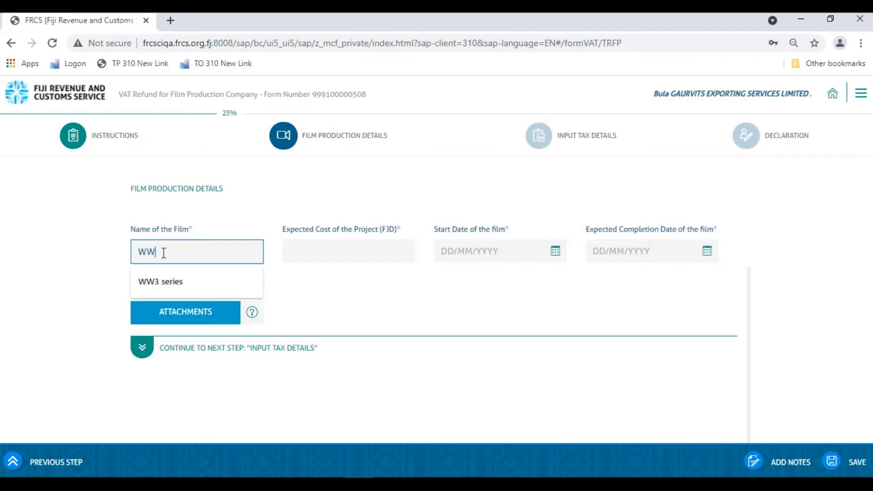
{"action": "type", "text": "2"}
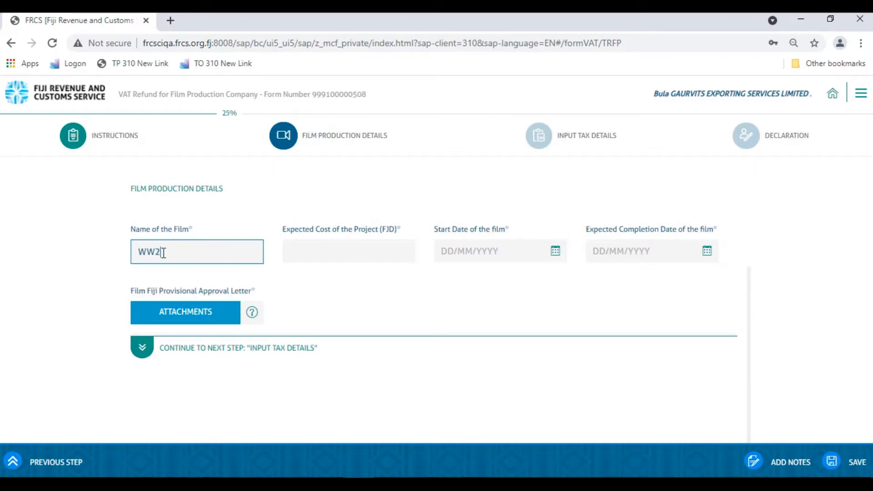
{"action": "left_click", "coordinate": [314, 249]}
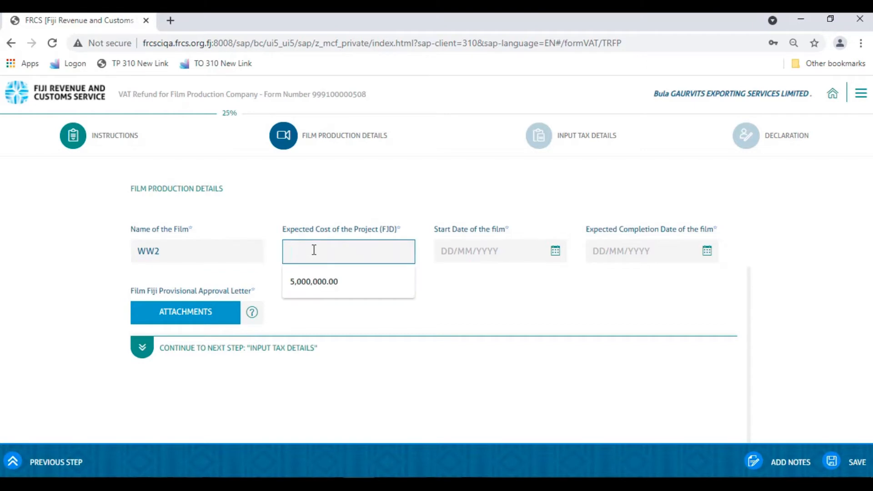
{"action": "left_click", "coordinate": [318, 282]}
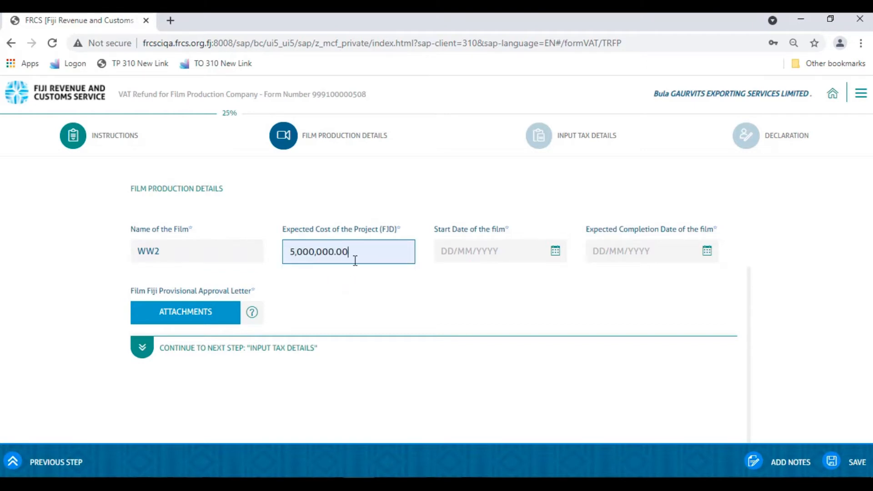
{"action": "left_click", "coordinate": [443, 249]}
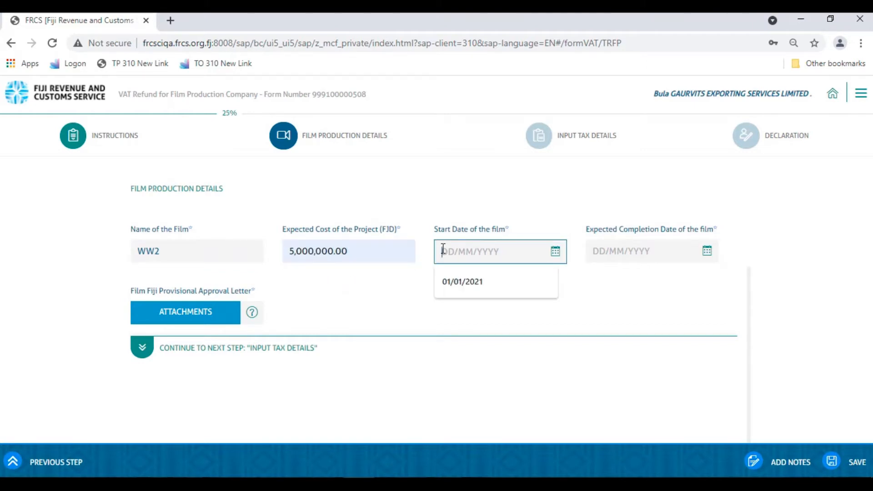
{"action": "left_click", "coordinate": [453, 280]}
{"action": "left_click", "coordinate": [611, 250]}
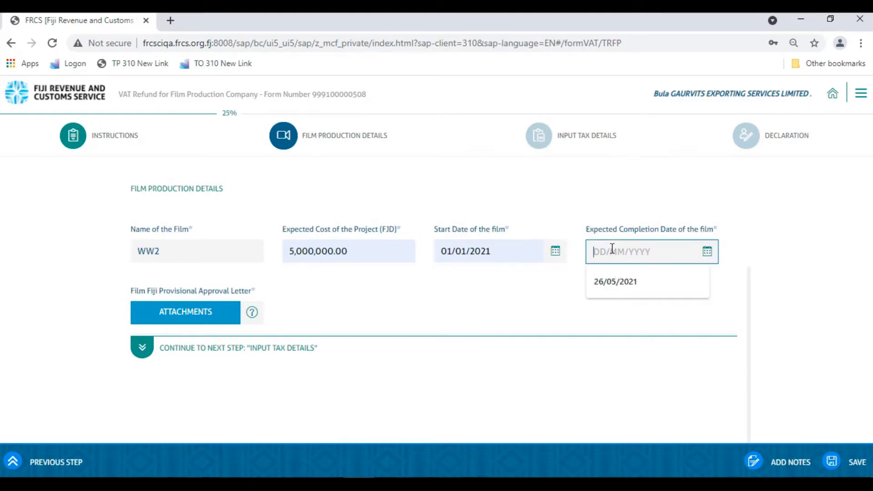
{"action": "left_click", "coordinate": [619, 282]}
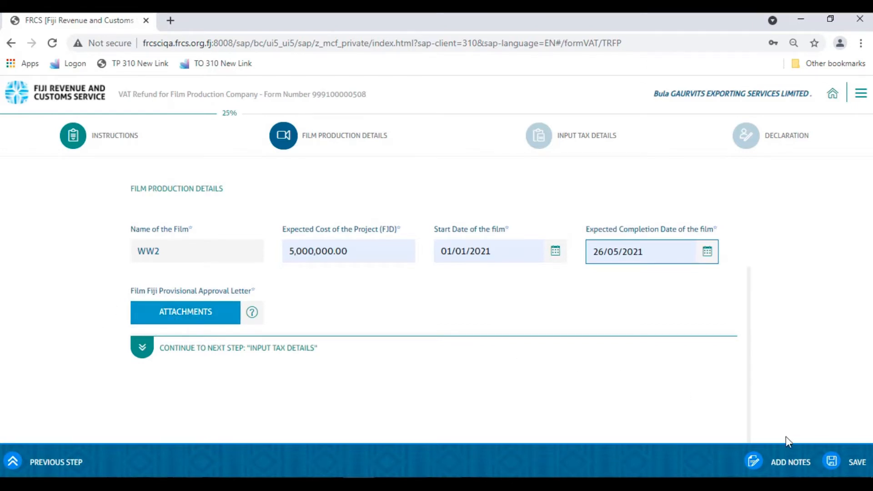
{"action": "left_click", "coordinate": [568, 366]}
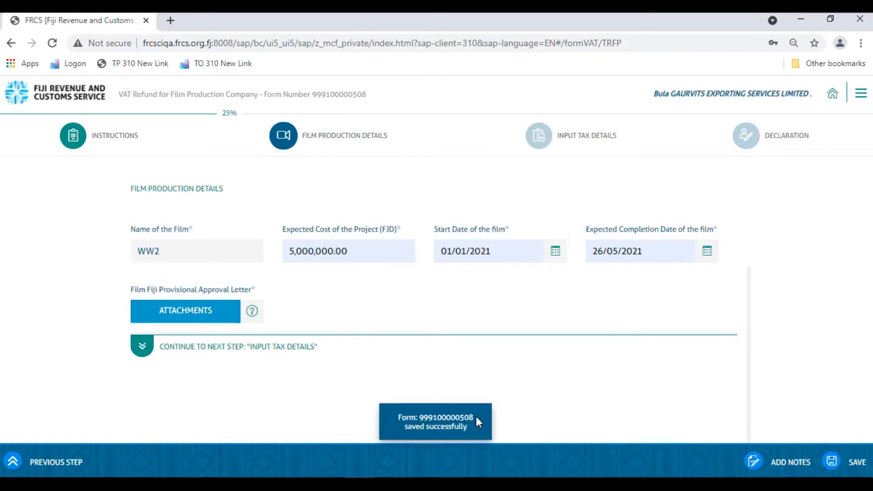
Upload PDF Document.pdf as the provisional approval letter attachment
{"action": "left_click", "coordinate": [205, 312]}
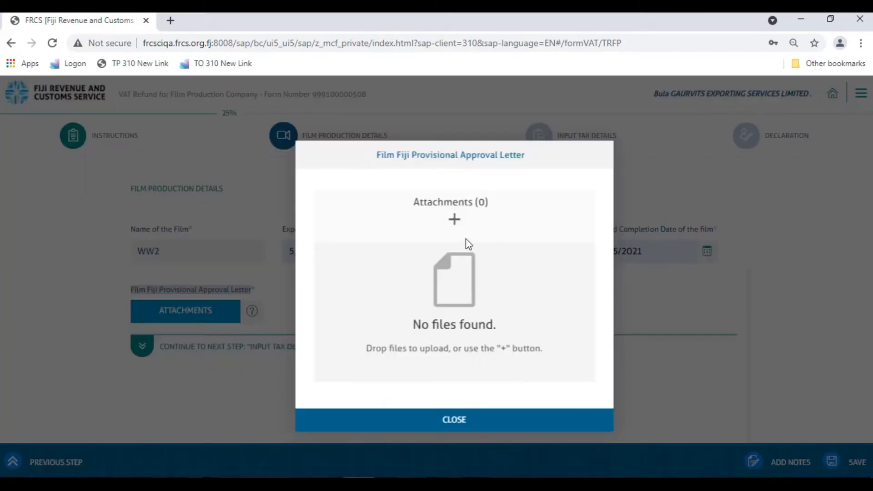
{"action": "left_click", "coordinate": [454, 219]}
{"action": "type", "text": "pdf"}
{"action": "left_click", "coordinate": [166, 292]}
{"action": "left_click", "coordinate": [326, 296]}
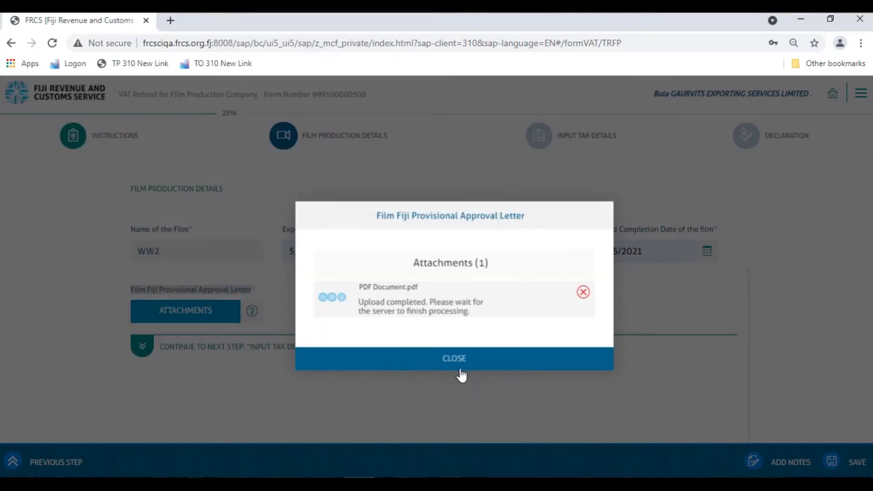
{"action": "left_click", "coordinate": [476, 366]}
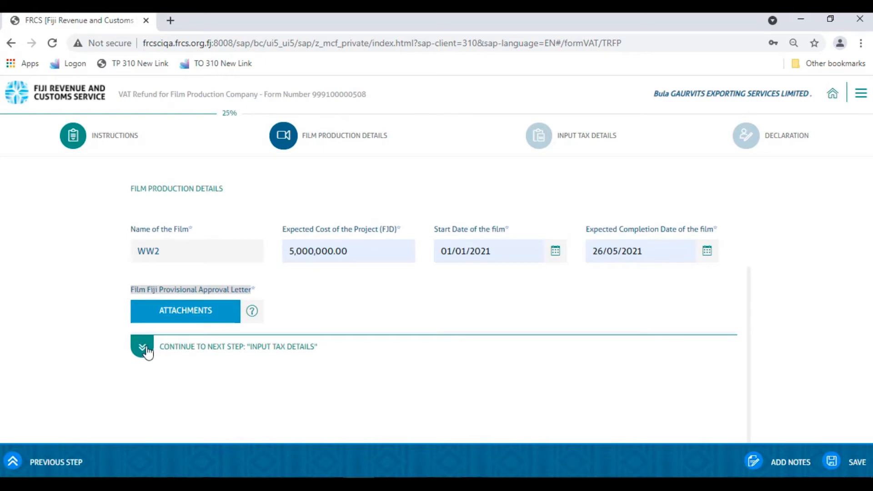
Continue from Film Production Details to the Input Tax Details step
{"action": "left_click", "coordinate": [146, 350]}
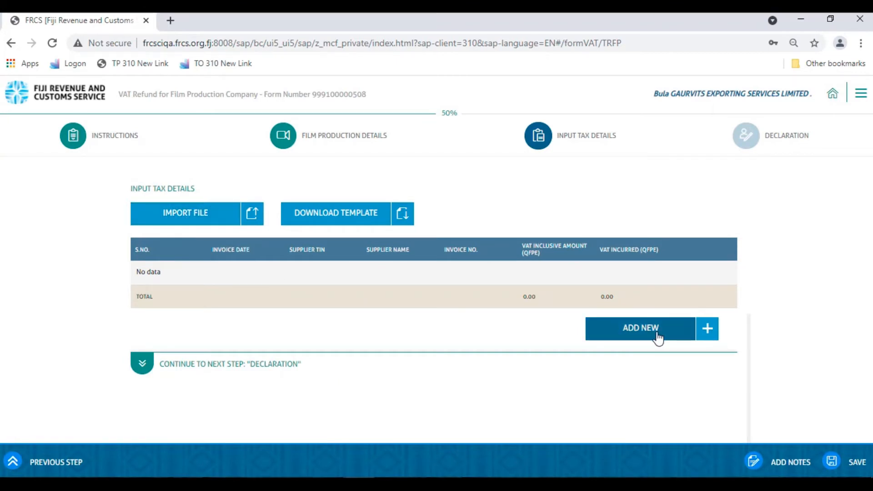
Add an invoice row dated 01/01/2021 with the supplier TIN and invoice number
{"action": "left_click", "coordinate": [625, 334]}
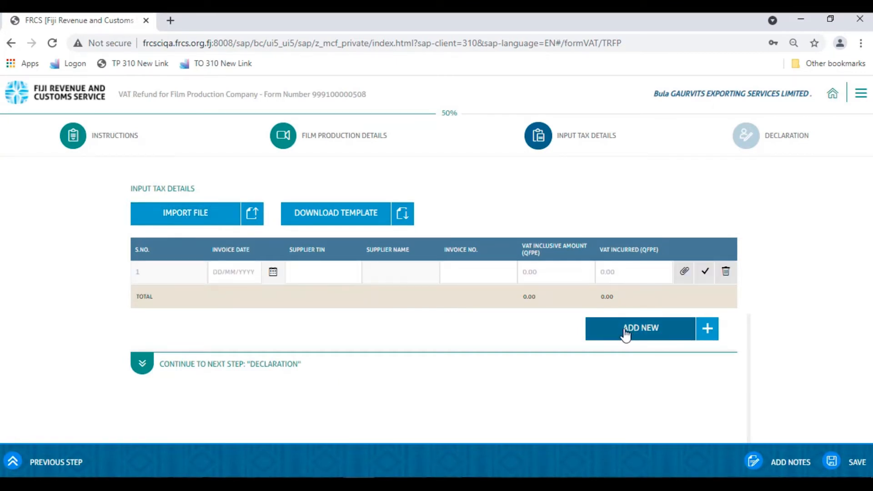
{"action": "left_click", "coordinate": [233, 274]}
{"action": "left_click", "coordinate": [235, 302]}
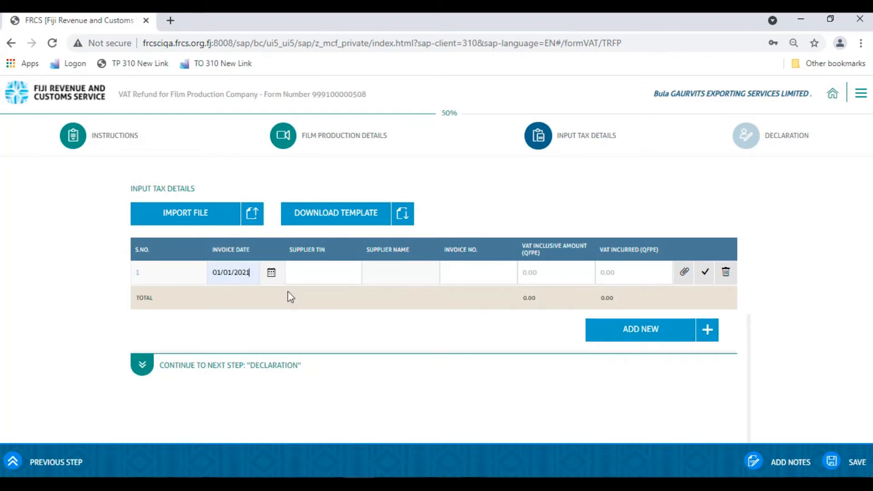
{"action": "left_click", "coordinate": [321, 273]}
{"action": "left_click", "coordinate": [323, 298]}
{"action": "left_click", "coordinate": [465, 271]}
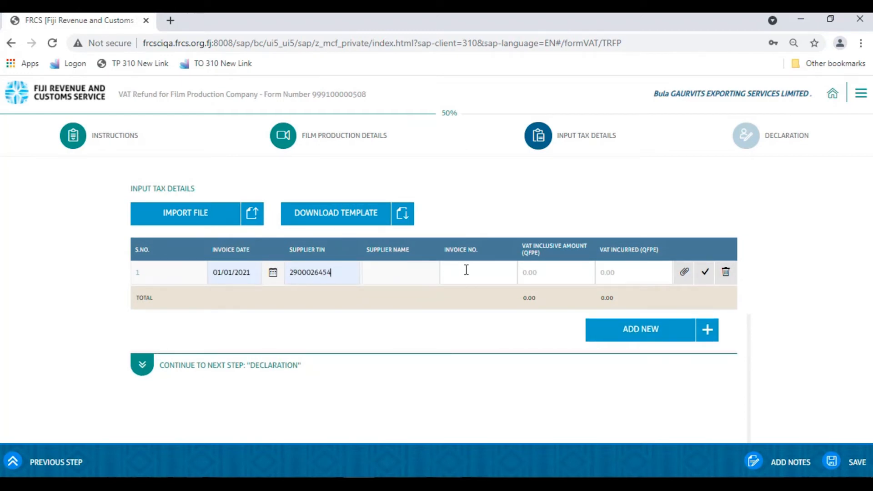
{"action": "left_click", "coordinate": [471, 298]}
Enter 50,000.00 as VAT inclusive amount and 4,128.44 as VAT incurred
{"action": "left_click", "coordinate": [536, 273]}
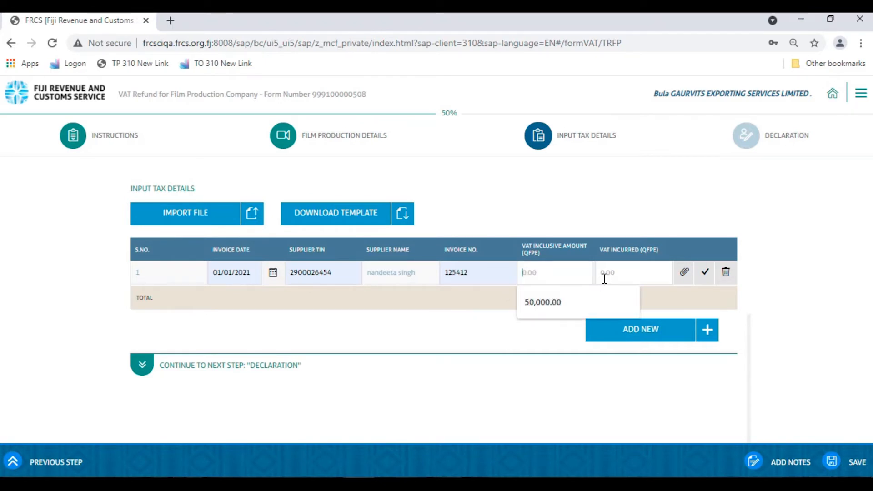
{"action": "left_click", "coordinate": [568, 300]}
{"action": "left_click", "coordinate": [621, 271]}
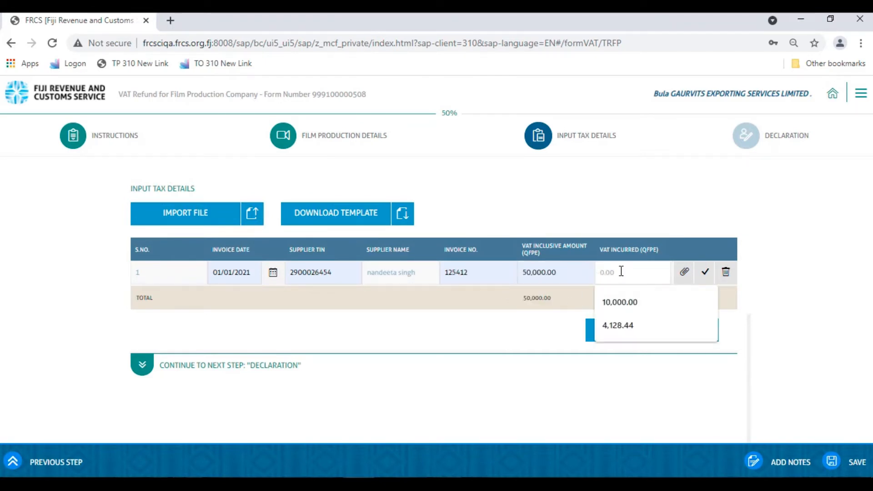
{"action": "left_click", "coordinate": [620, 322]}
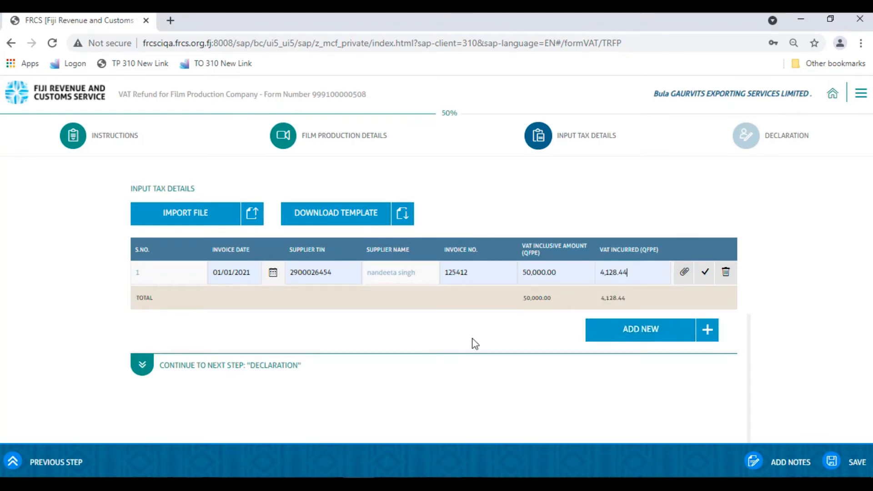
Check row 1's invoice attachment, add and remove a test row, then download and open Input detail (4).xlsx
{"action": "left_click", "coordinate": [684, 272]}
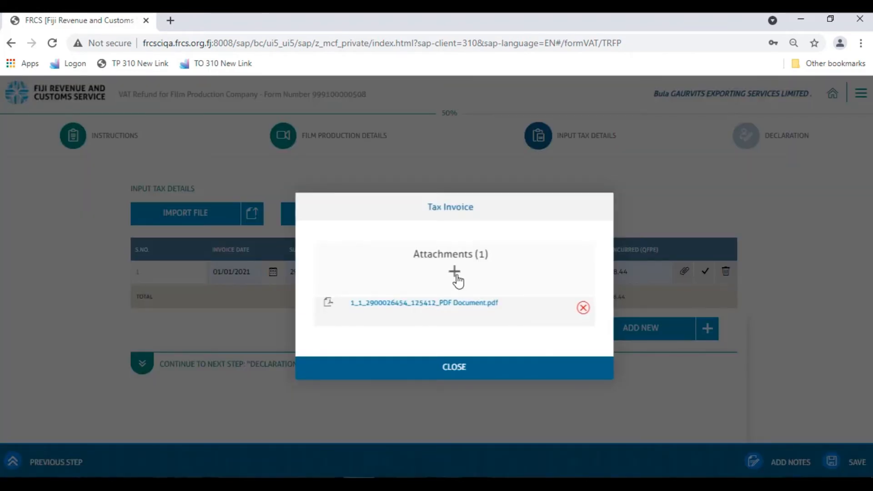
{"action": "left_click", "coordinate": [453, 367]}
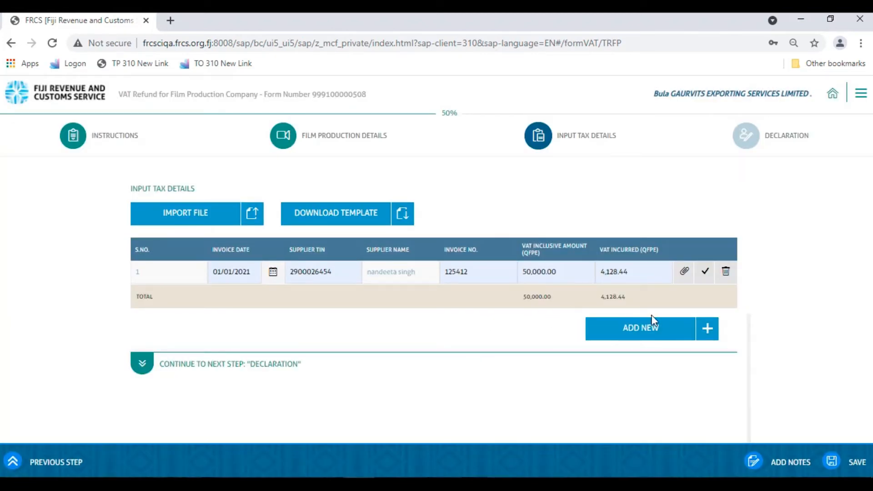
{"action": "left_click", "coordinate": [645, 331]}
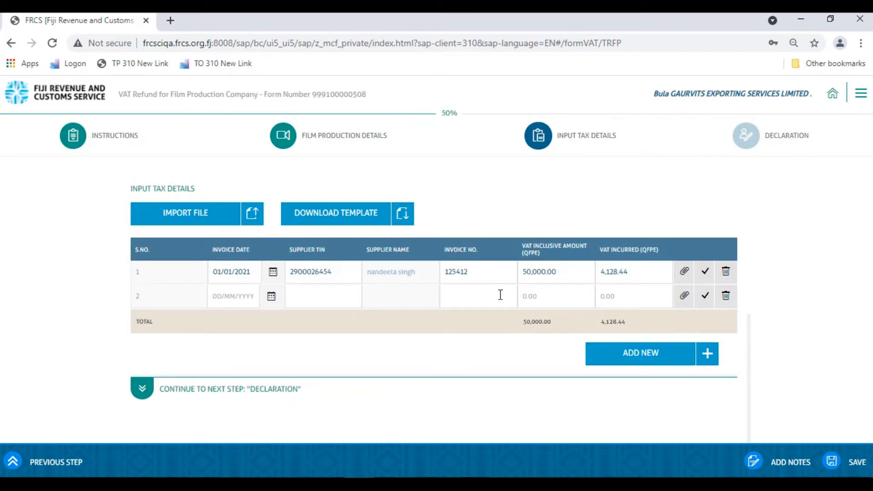
{"action": "left_click", "coordinate": [725, 296]}
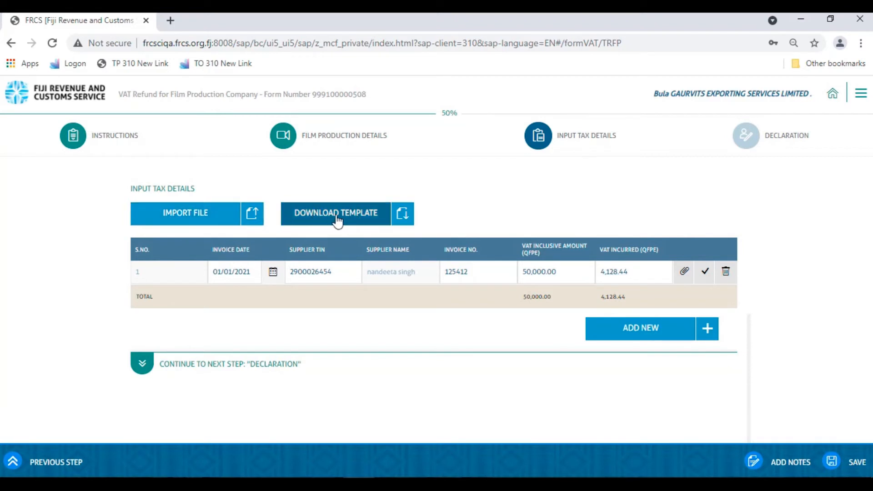
{"action": "left_click", "coordinate": [353, 221]}
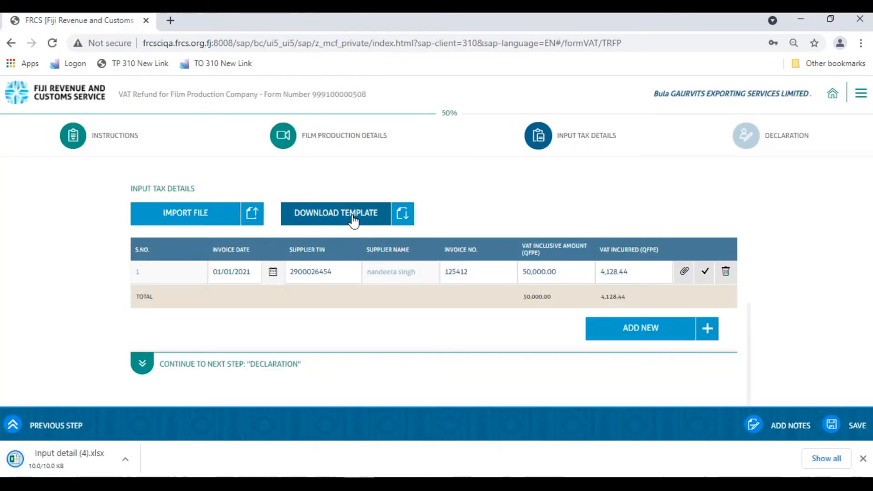
{"action": "left_click", "coordinate": [28, 456]}
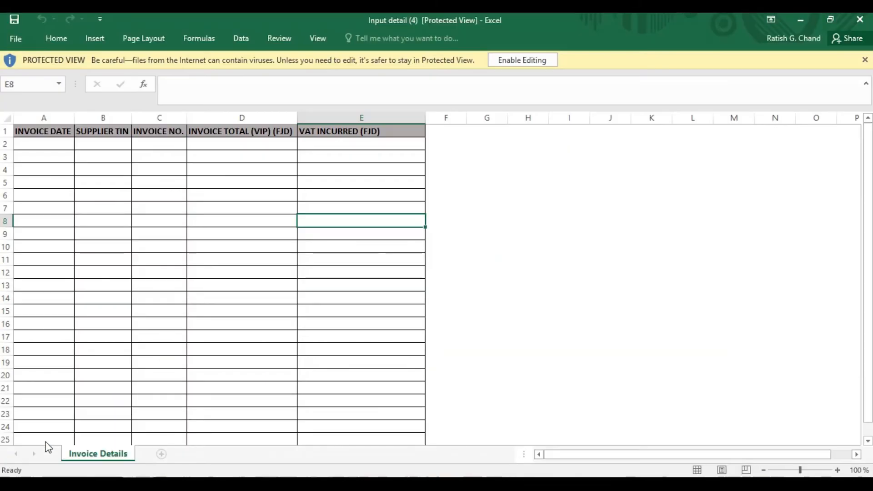
Enable editing and enter invoice date 01/03/2021 in cell A2
{"action": "left_click", "coordinate": [516, 60]}
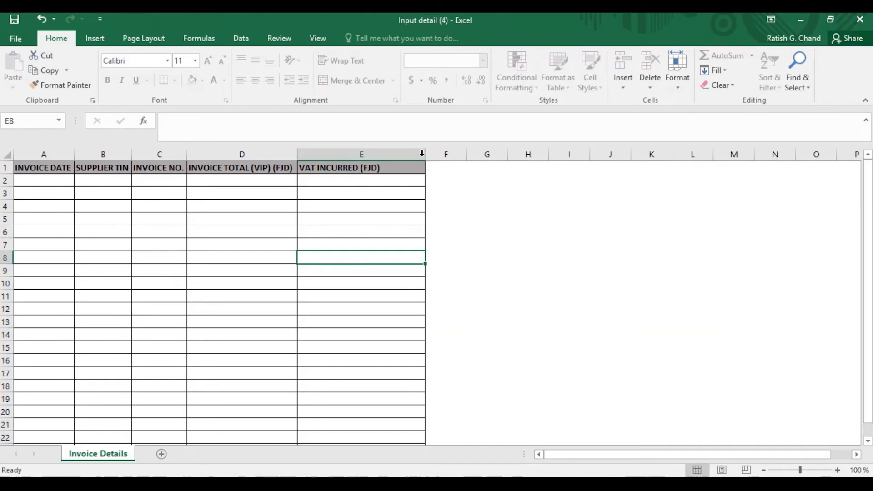
{"action": "left_click", "coordinate": [449, 226]}
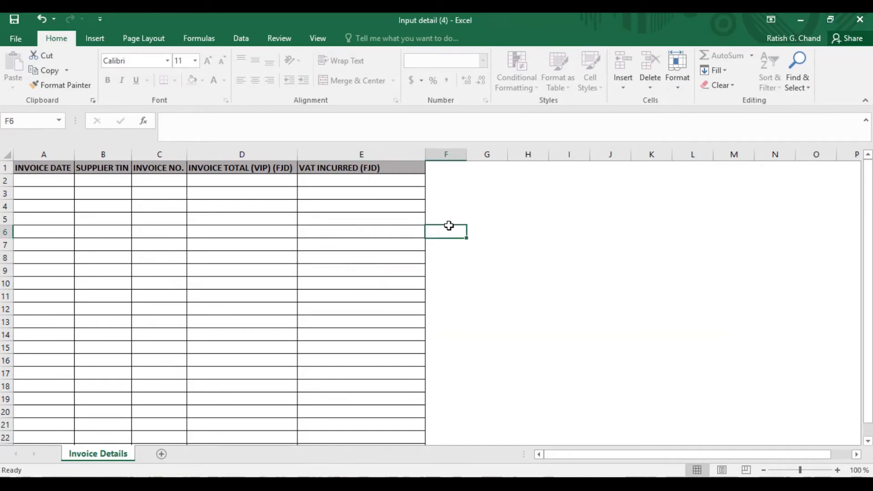
{"action": "left_click", "coordinate": [25, 182]}
{"action": "type", "text": "01"}
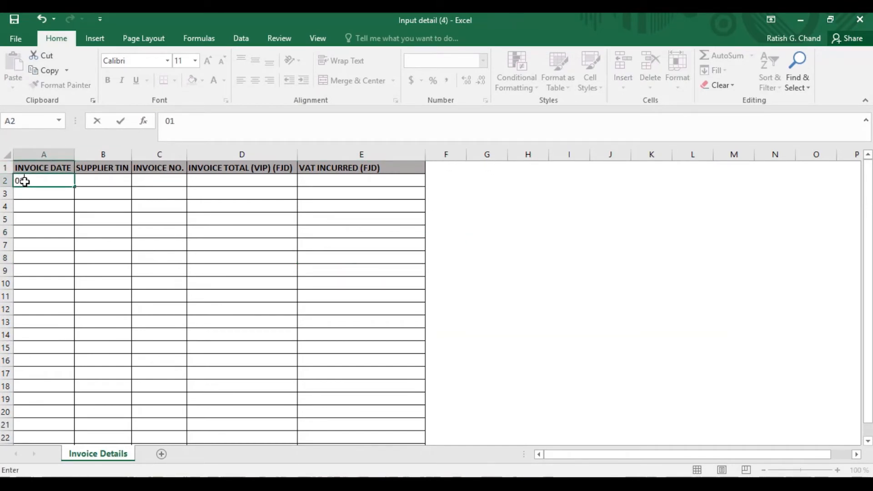
{"action": "type", "text": "/01/2021"}
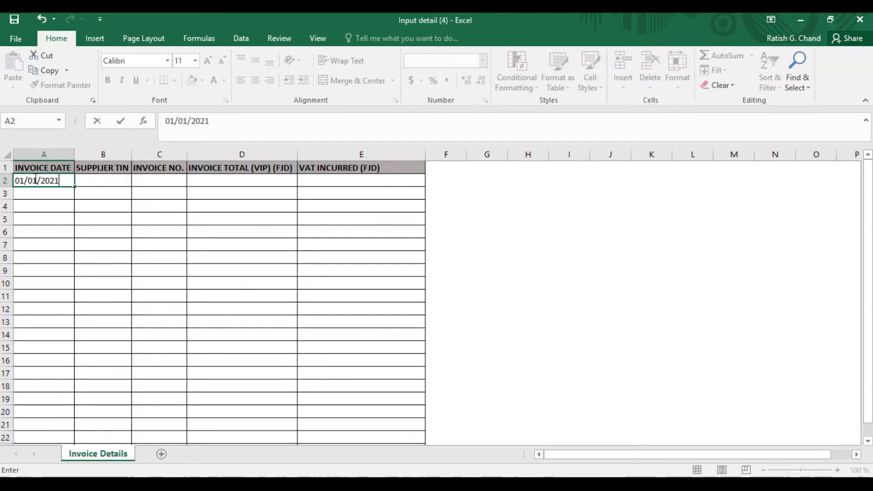
{"action": "left_click", "coordinate": [99, 182]}
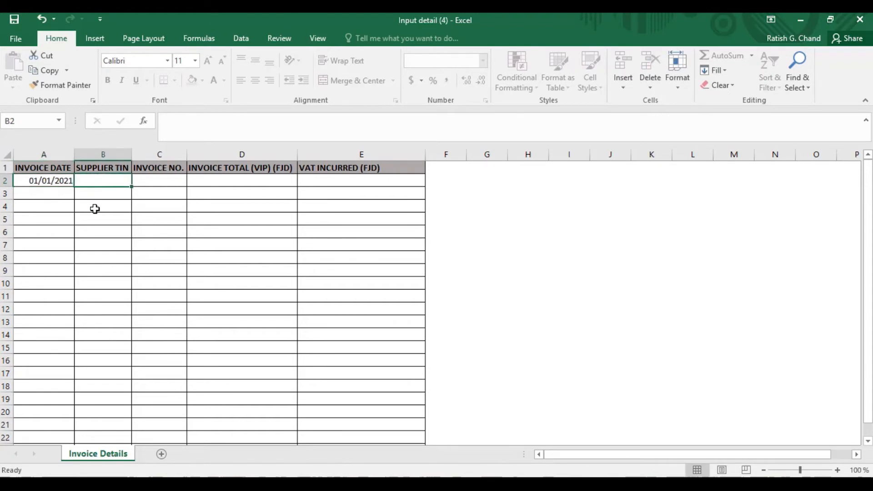
{"action": "double_click", "coordinate": [53, 181]}
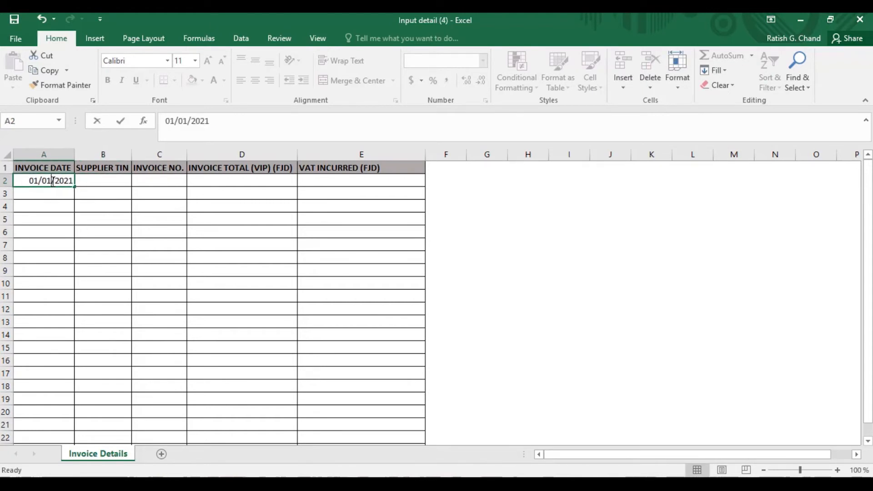
{"action": "key", "text": "BackSpace"}
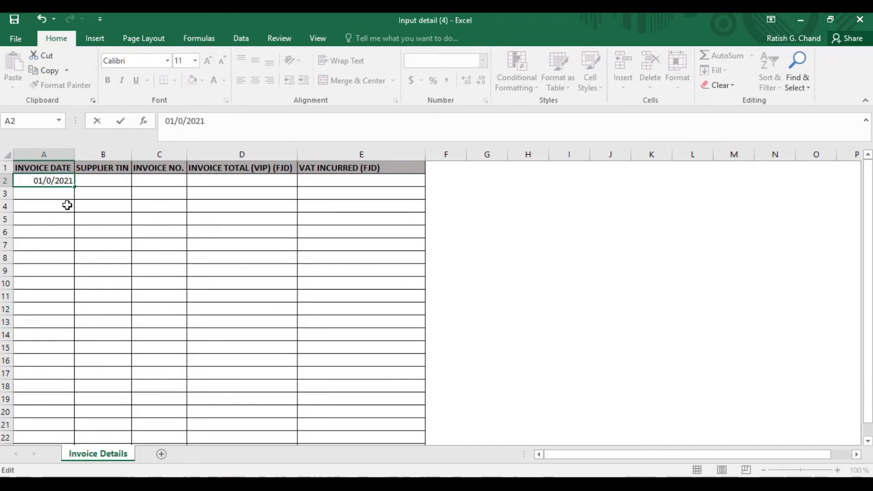
{"action": "type", "text": "3"}
{"action": "left_click", "coordinate": [98, 178]}
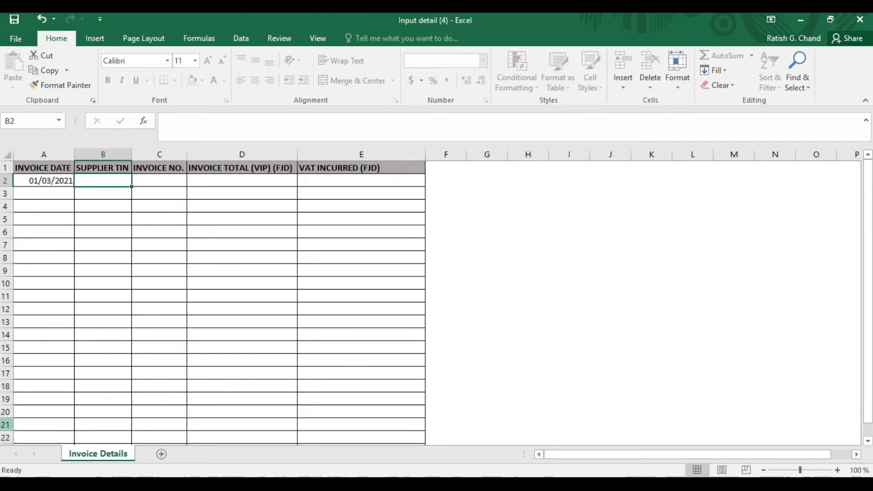
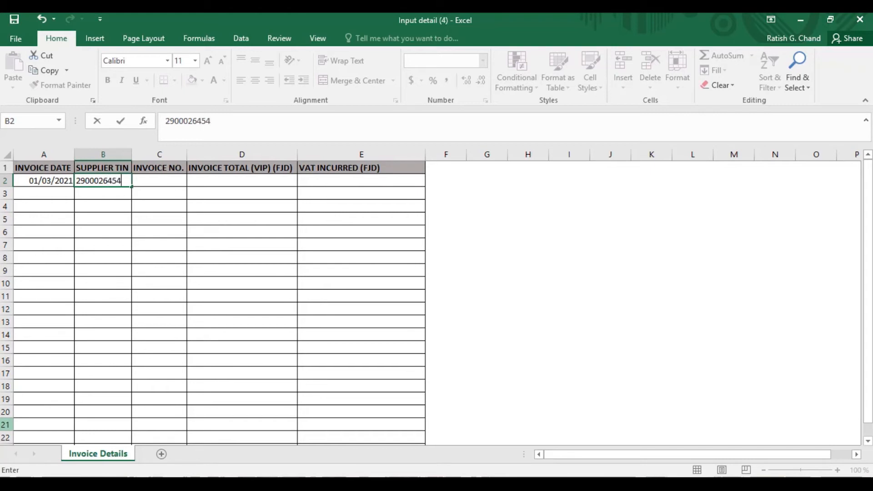
Fill row 2 with the supplier TIN, invoice 1245, total 1000000 and VAT incurred 1000
{"action": "left_click", "coordinate": [173, 241]}
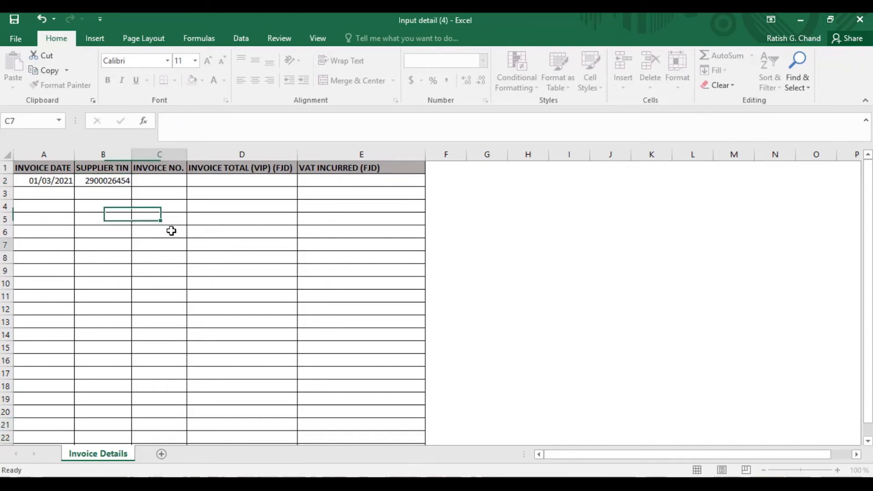
{"action": "left_click", "coordinate": [165, 179]}
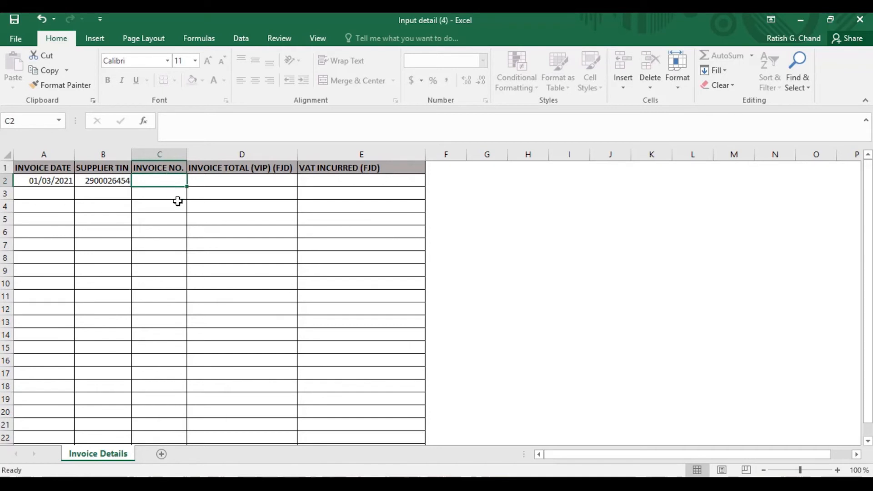
{"action": "type", "text": "12"}
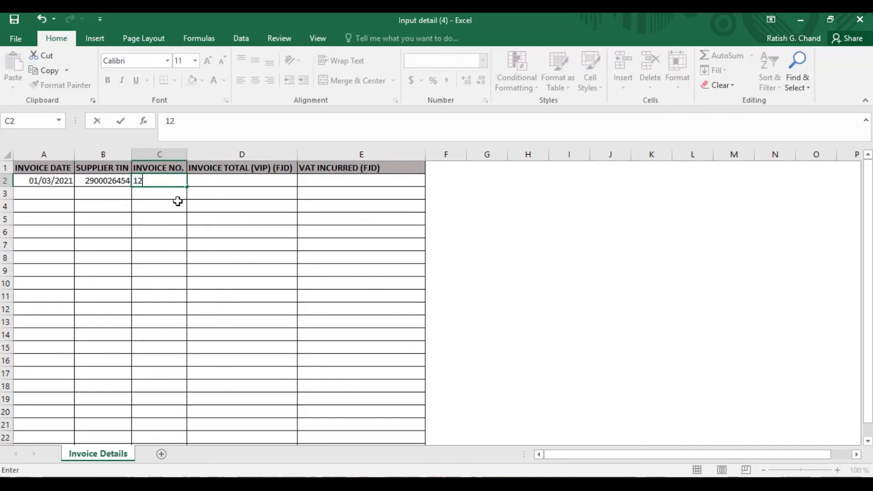
{"action": "type", "text": "45"}
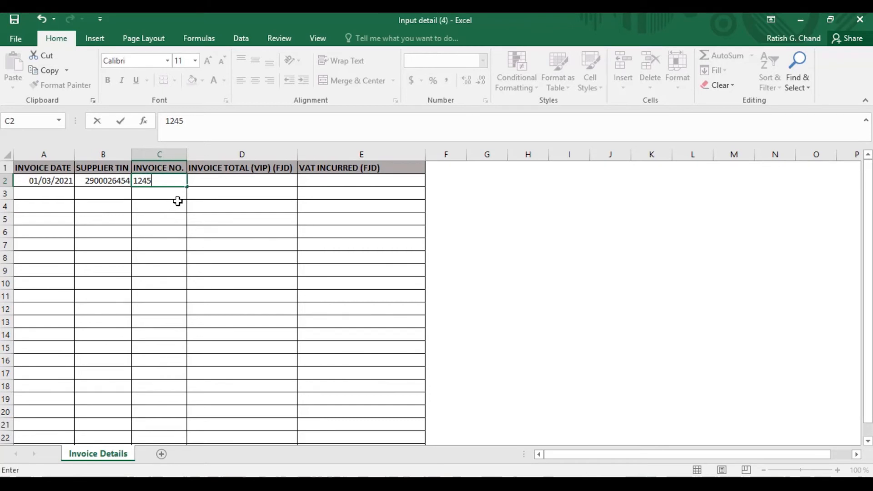
{"action": "left_click", "coordinate": [238, 183]}
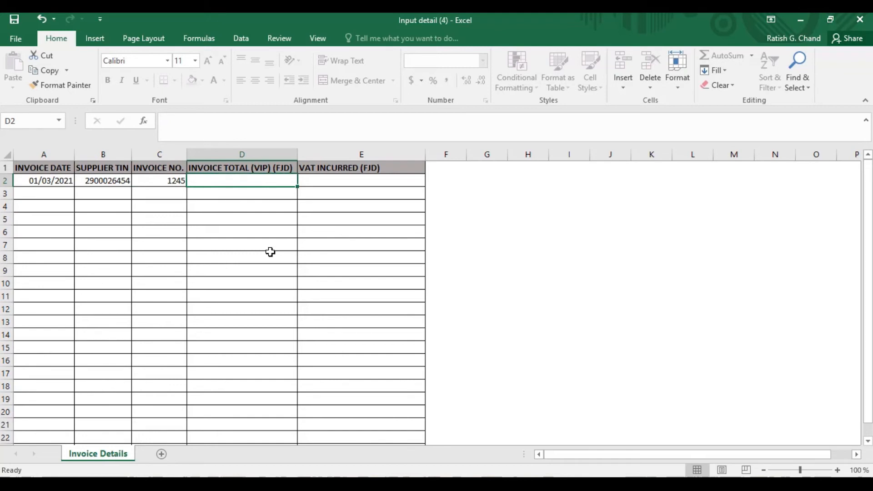
{"action": "type", "text": "1000"}
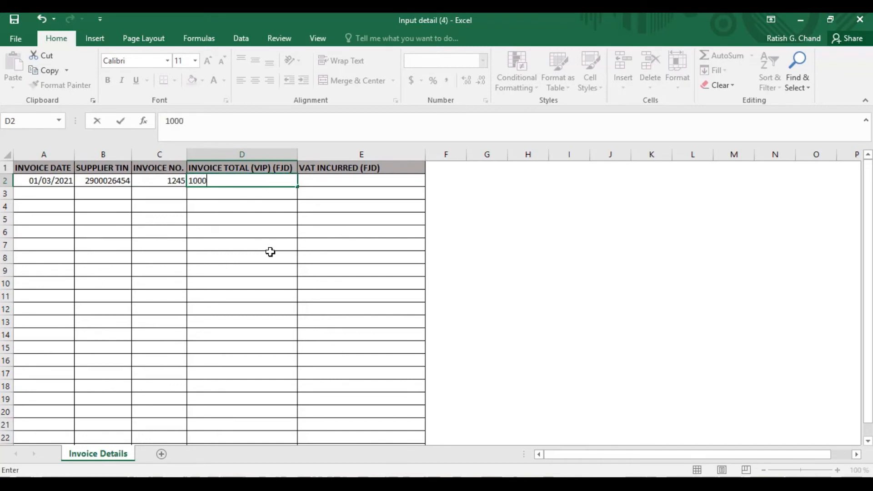
{"action": "type", "text": "000"}
{"action": "left_click", "coordinate": [330, 227]}
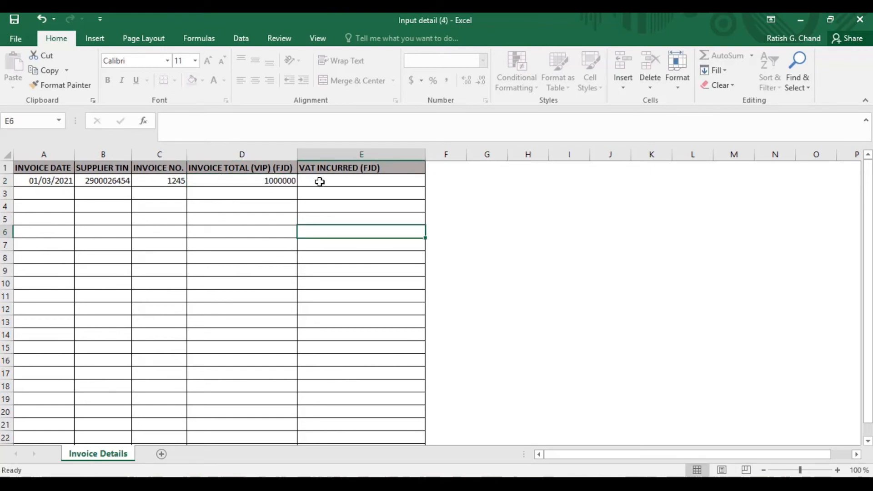
{"action": "left_click", "coordinate": [320, 181]}
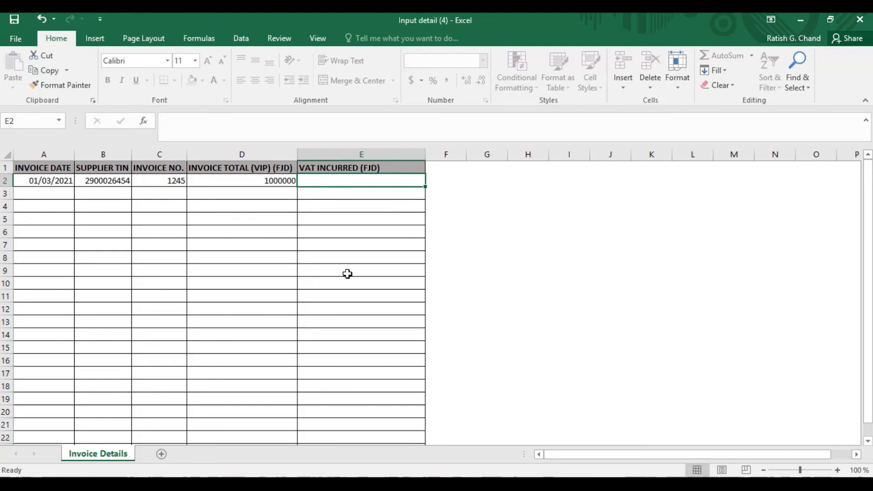
{"action": "type", "text": "1000"}
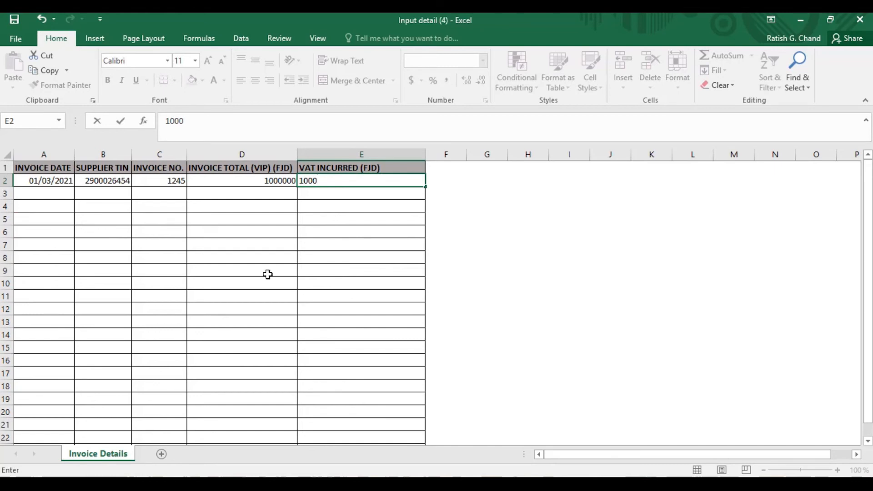
{"action": "left_click", "coordinate": [260, 255]}
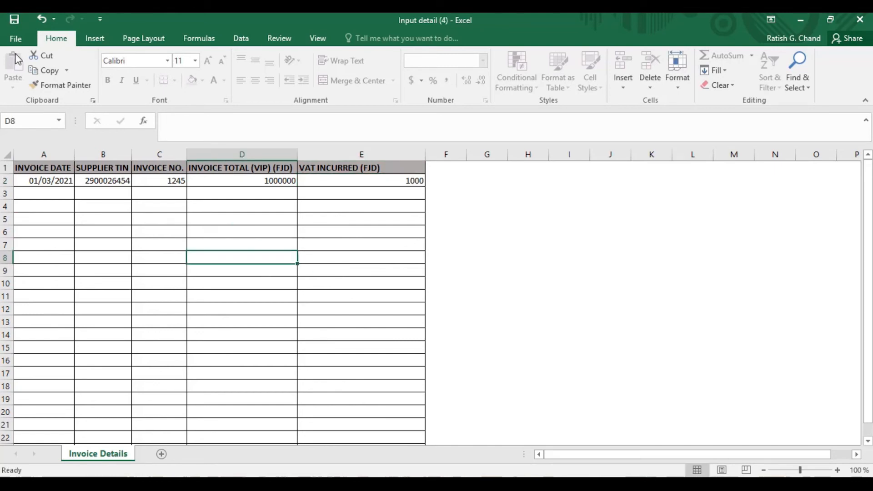
Save the workbook as Input detail (4) on the Desktop
{"action": "left_click", "coordinate": [15, 40]}
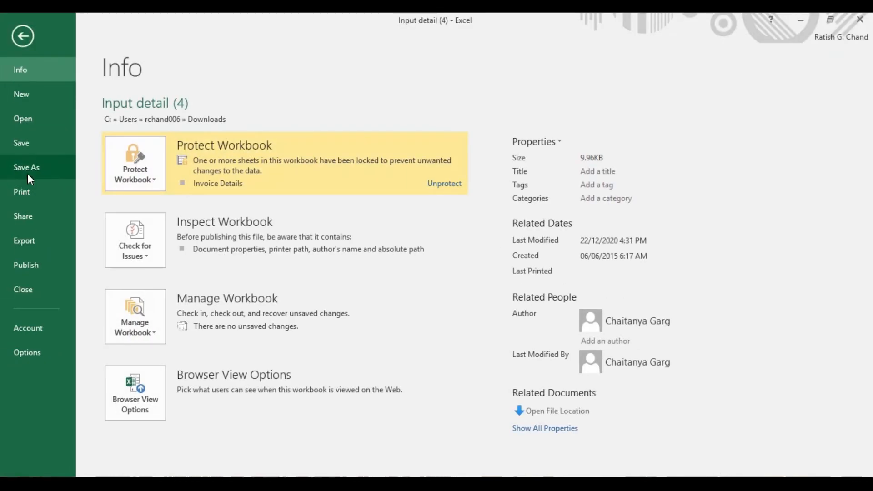
{"action": "left_click", "coordinate": [28, 169]}
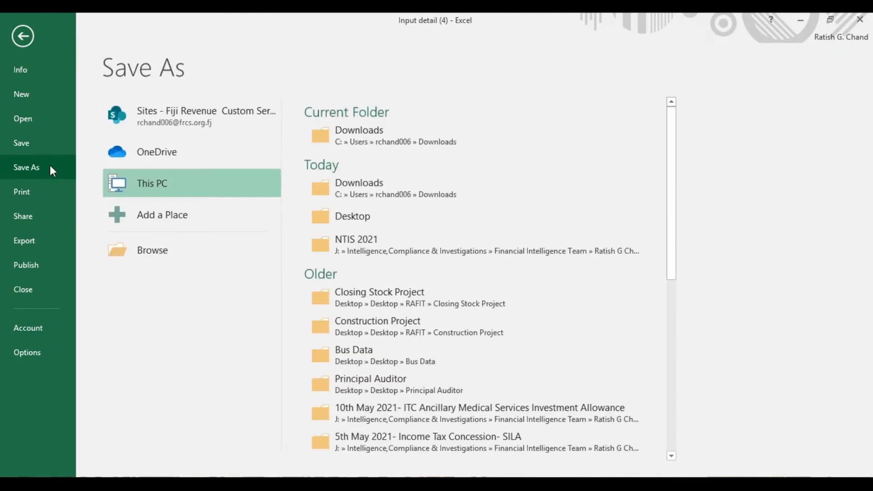
{"action": "left_click", "coordinate": [157, 249]}
{"action": "left_click", "coordinate": [178, 135]}
{"action": "left_click", "coordinate": [430, 348]}
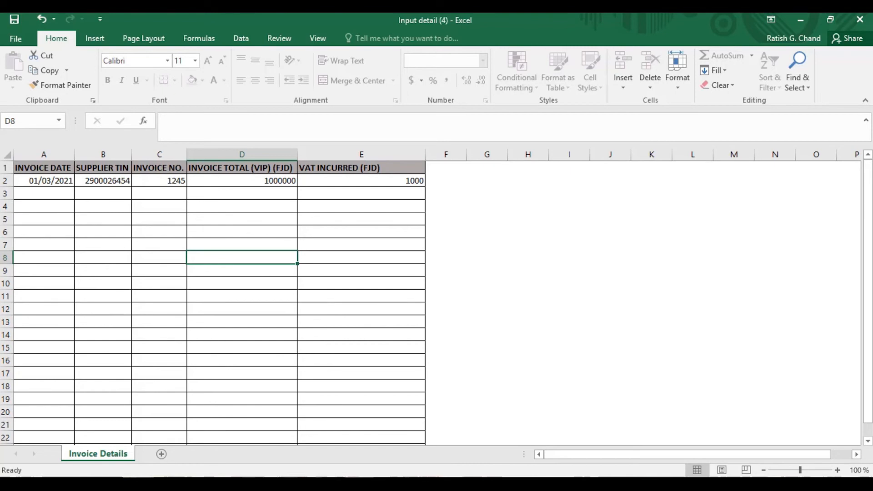
Import Input detail (4).xlsx into the invoice table, accept the caution, and continue to Declaration
{"action": "key", "text": "alt+Tab"}
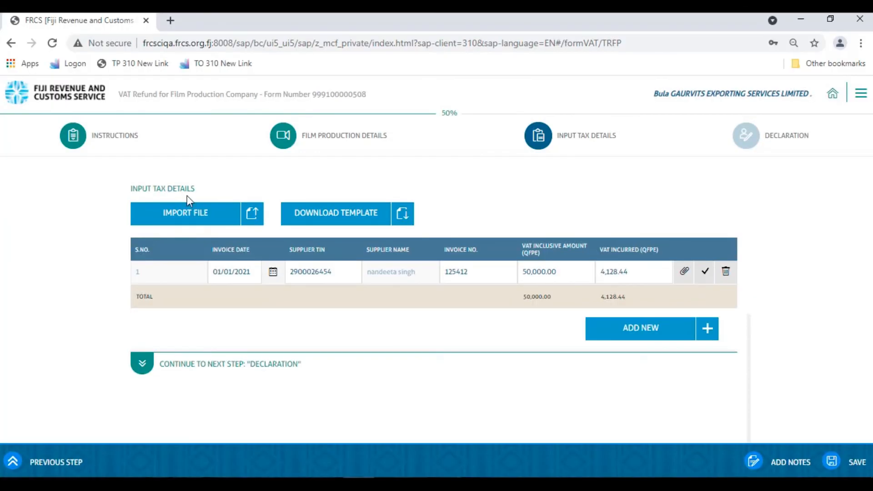
{"action": "left_click", "coordinate": [193, 212]}
{"action": "type", "text": "input detail (2).xlsx"}
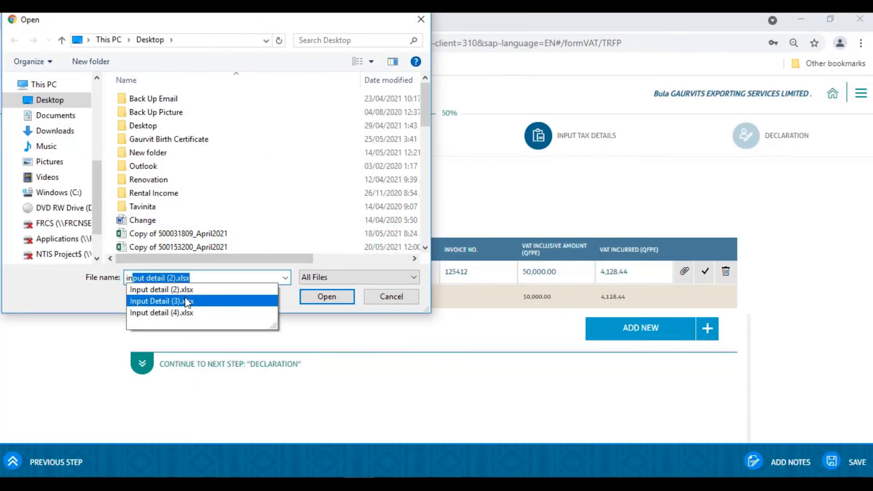
{"action": "left_click", "coordinate": [187, 313]}
{"action": "left_click", "coordinate": [316, 295]}
{"action": "left_click", "coordinate": [357, 309]}
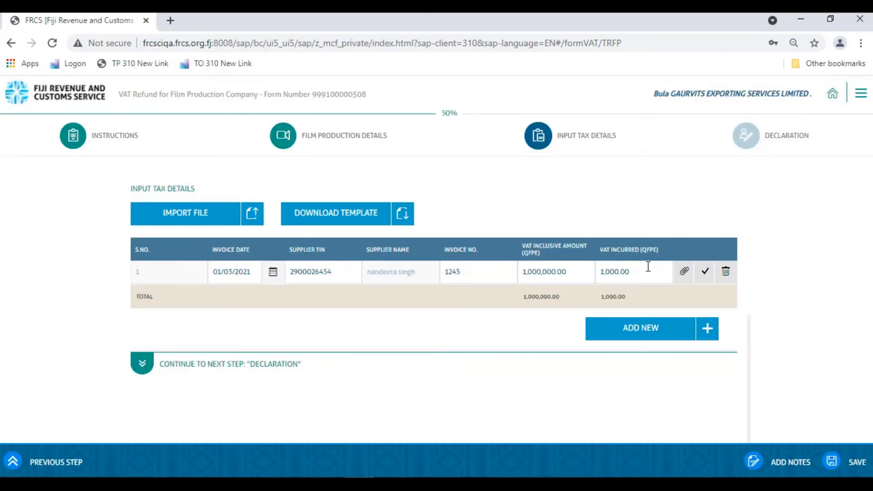
{"action": "left_click", "coordinate": [142, 364]}
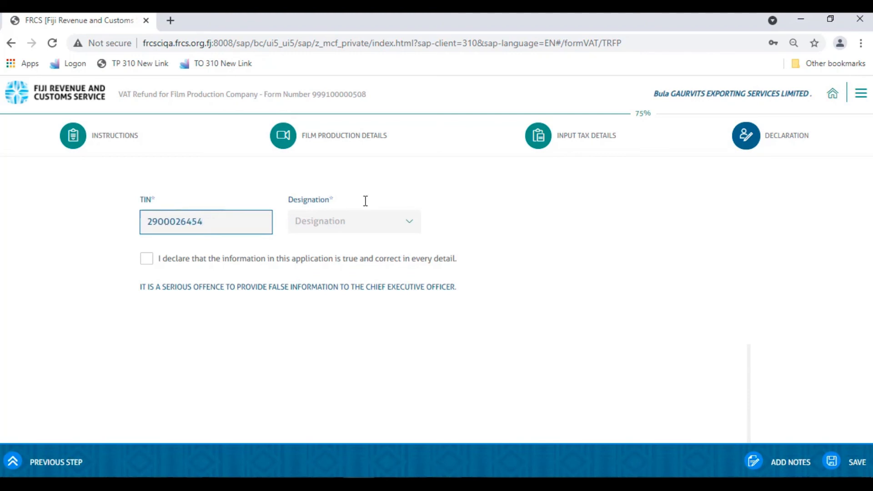
{"action": "left_click", "coordinate": [409, 223]}
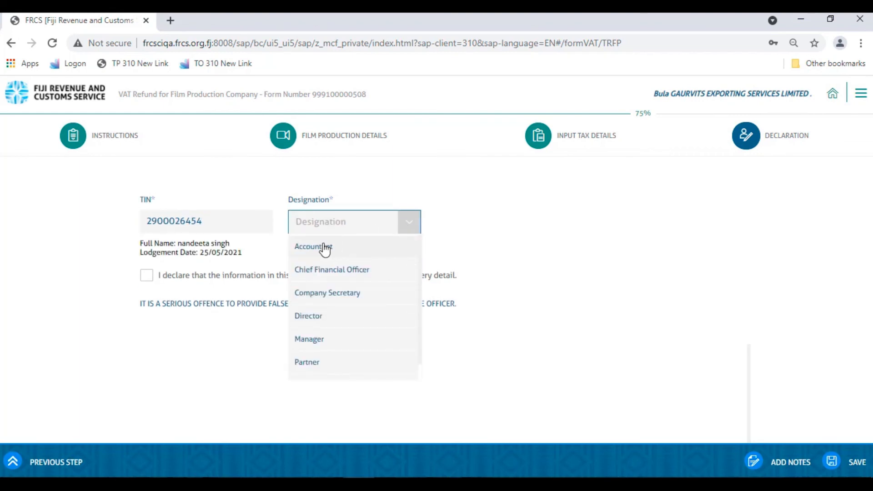
{"action": "left_click", "coordinate": [325, 248]}
{"action": "left_click", "coordinate": [147, 275]}
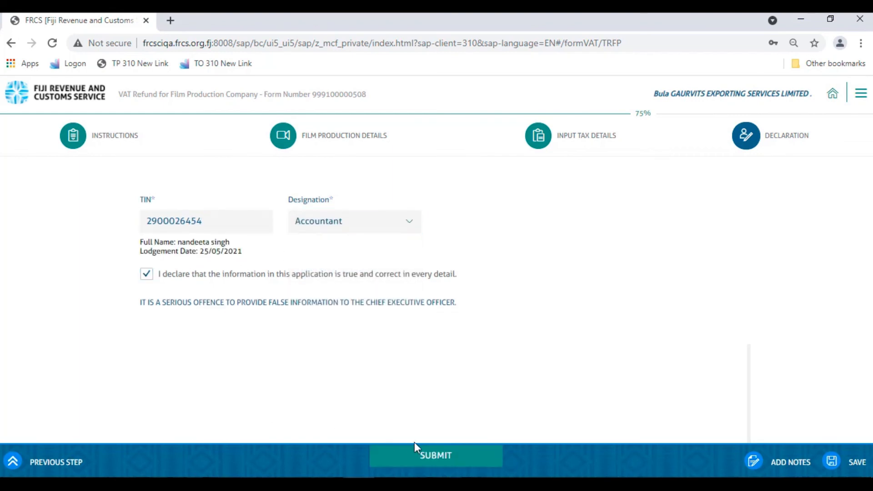
{"action": "left_click", "coordinate": [436, 456]}
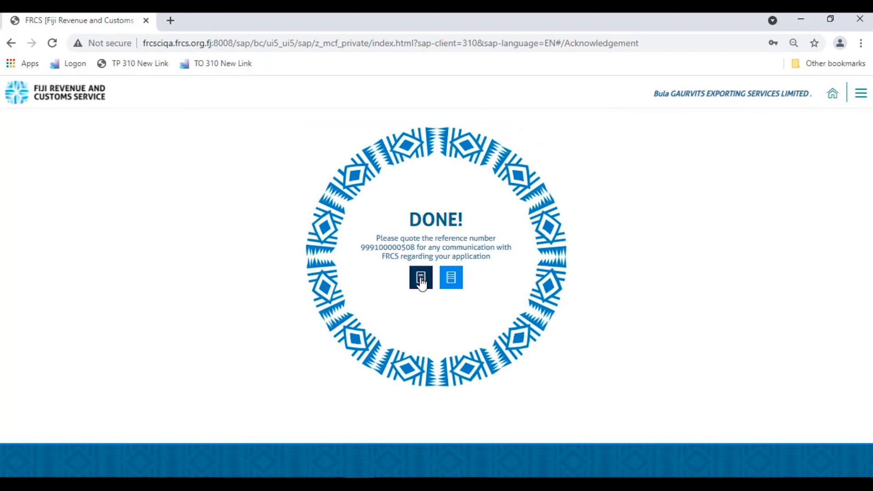
{"action": "left_click", "coordinate": [420, 279]}
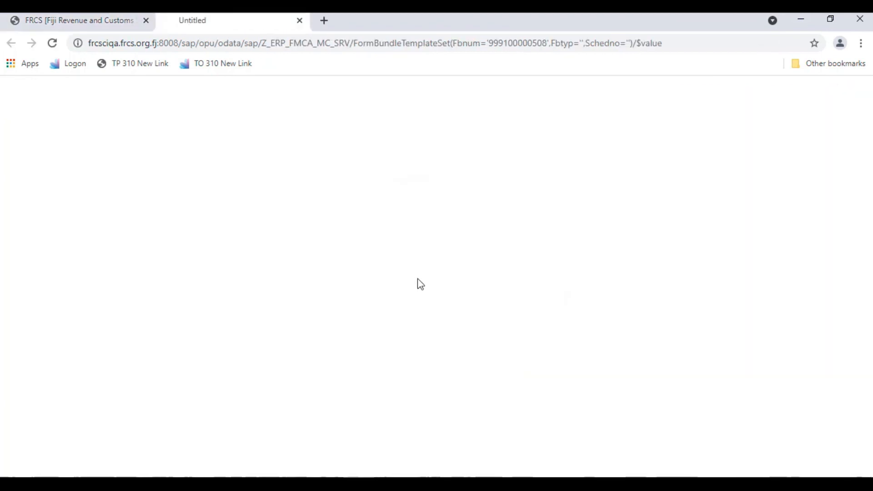
{"action": "left_click", "coordinate": [15, 459]}
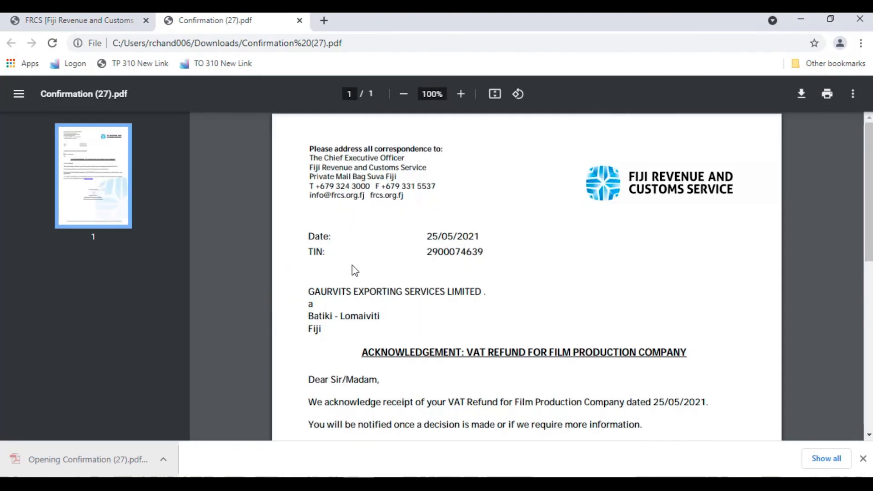
{"action": "scroll", "coordinate": [355, 271], "scroll_direction": "down", "scroll_amount": 4}
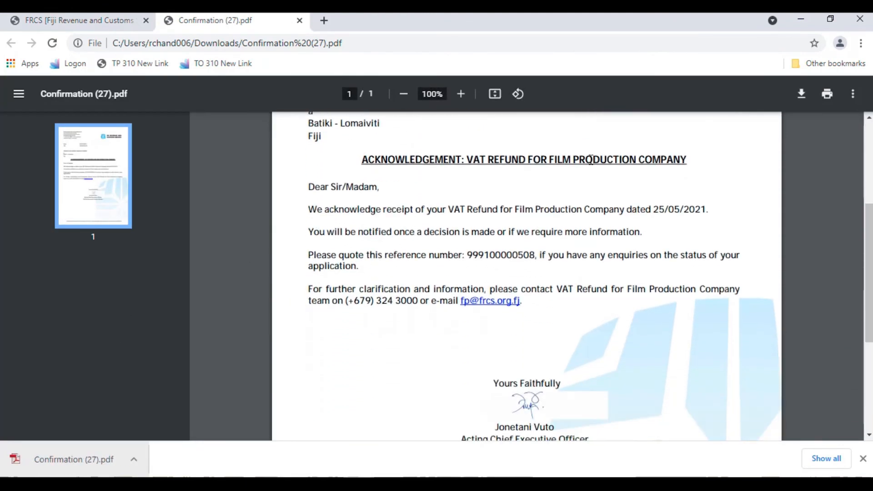
{"action": "scroll", "coordinate": [436, 278], "scroll_direction": "down", "scroll_amount": 2}
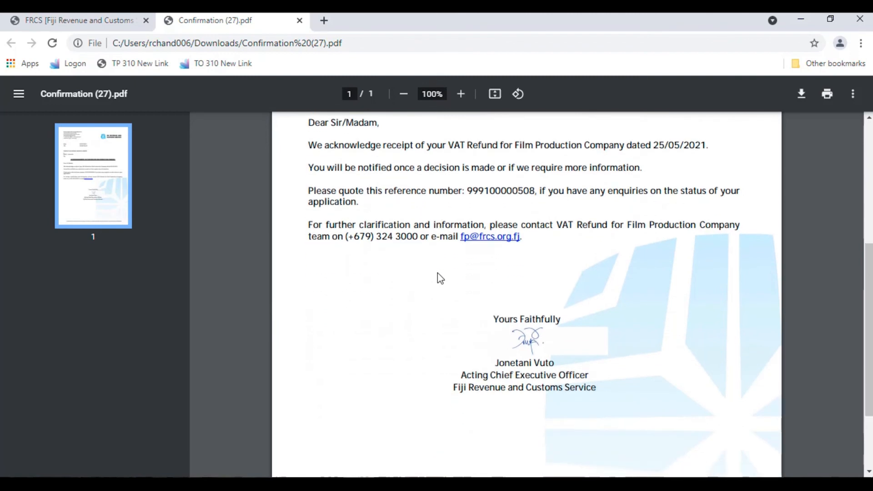
{"action": "scroll", "coordinate": [435, 274], "scroll_direction": "up", "scroll_amount": 3}
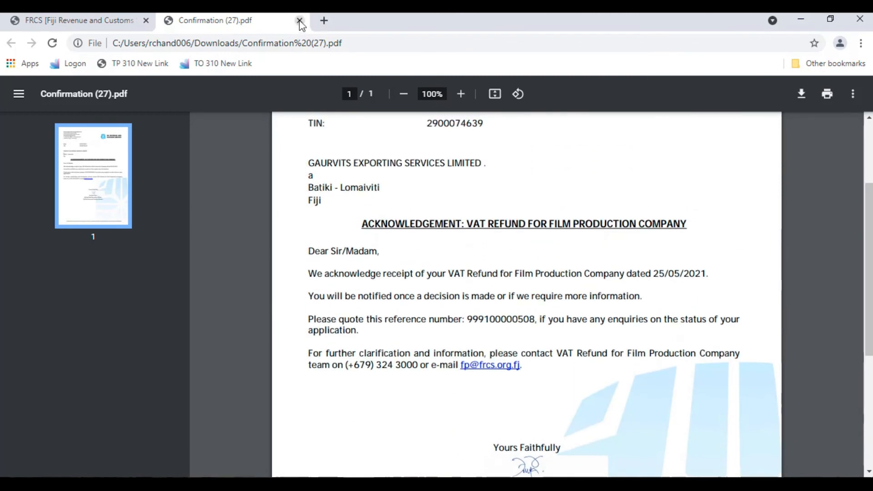